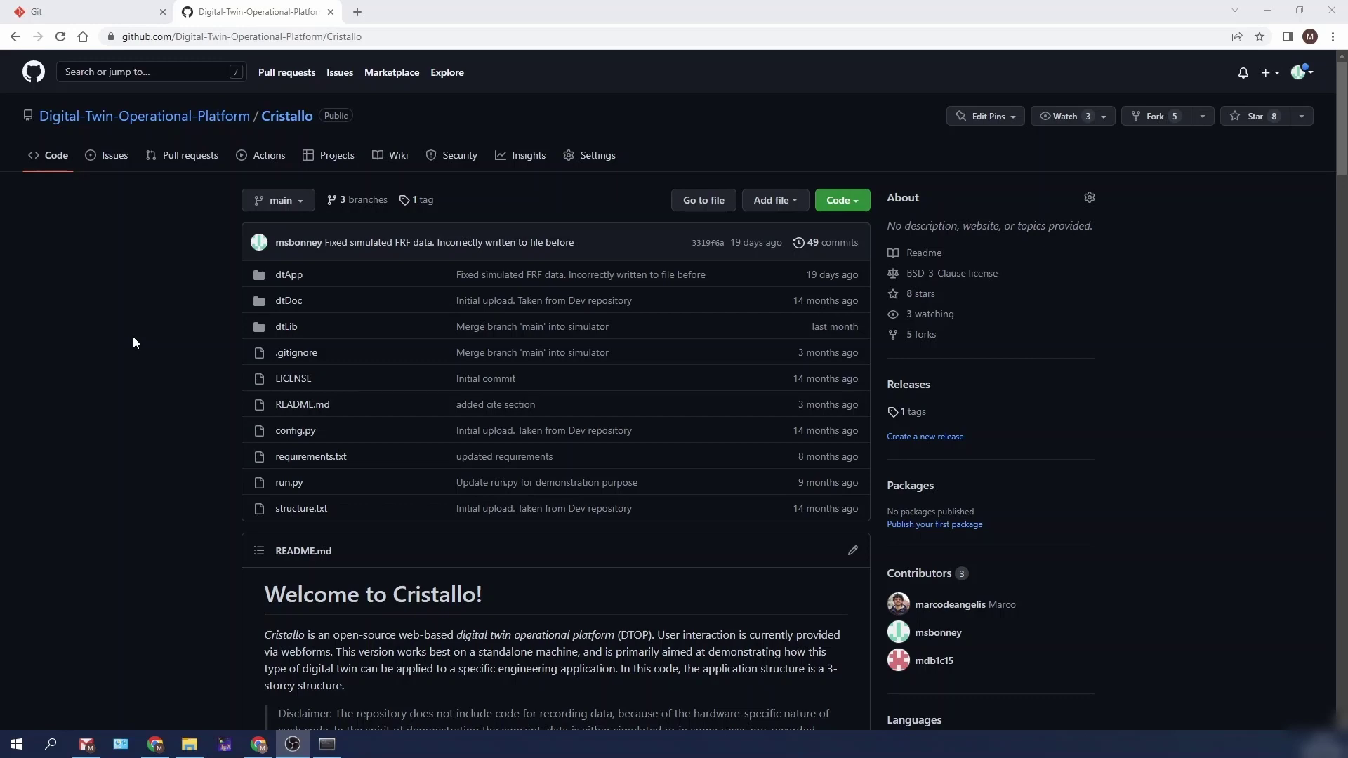
View the Git website, return to the Cristallo repository on GitHub and look at its fork options
click(112, 11)
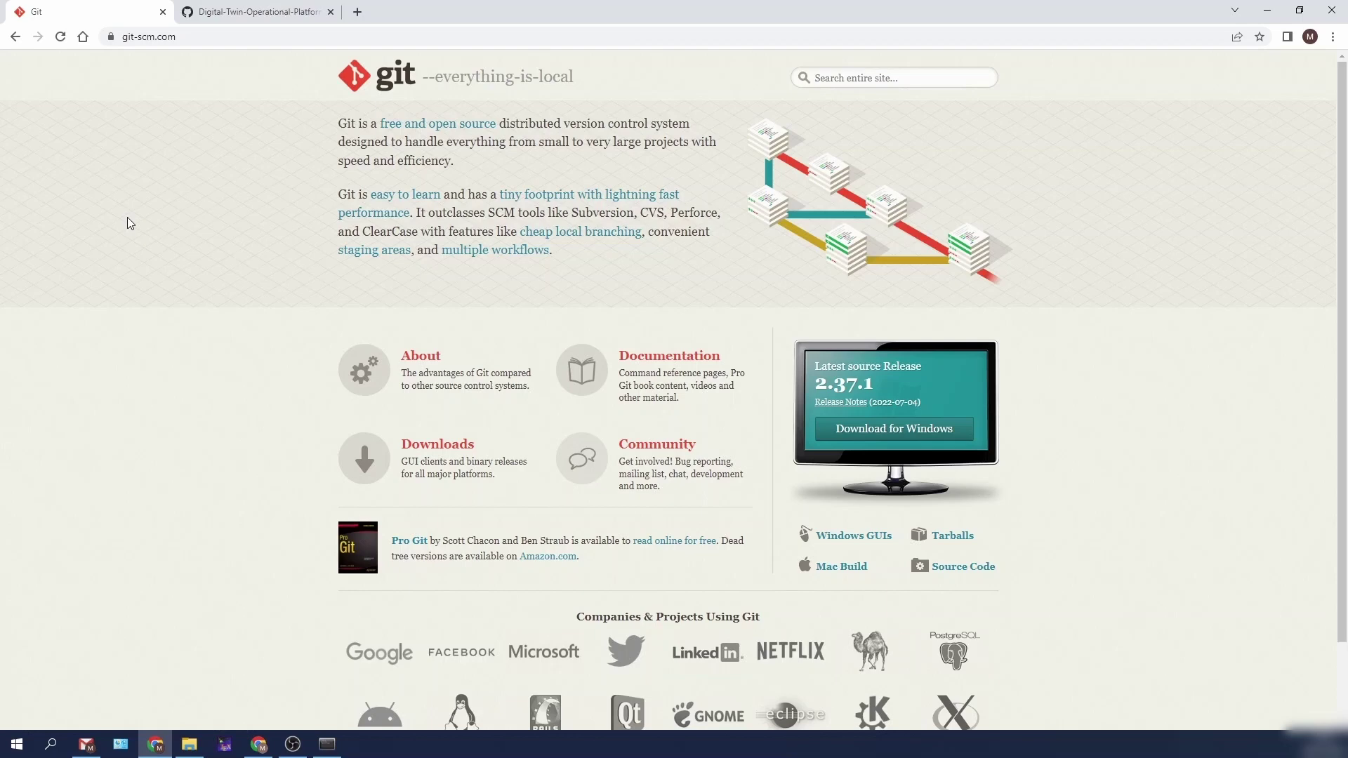
click(228, 8)
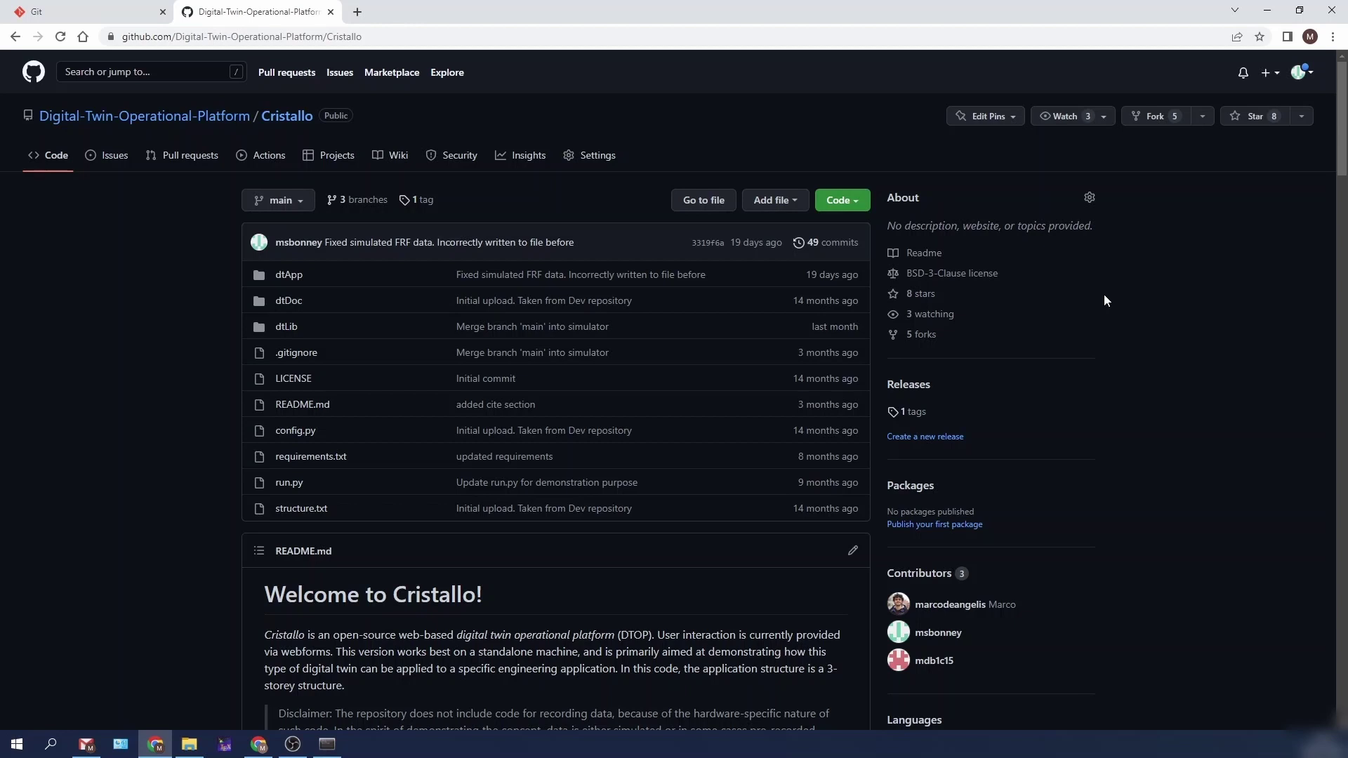
click(1203, 118)
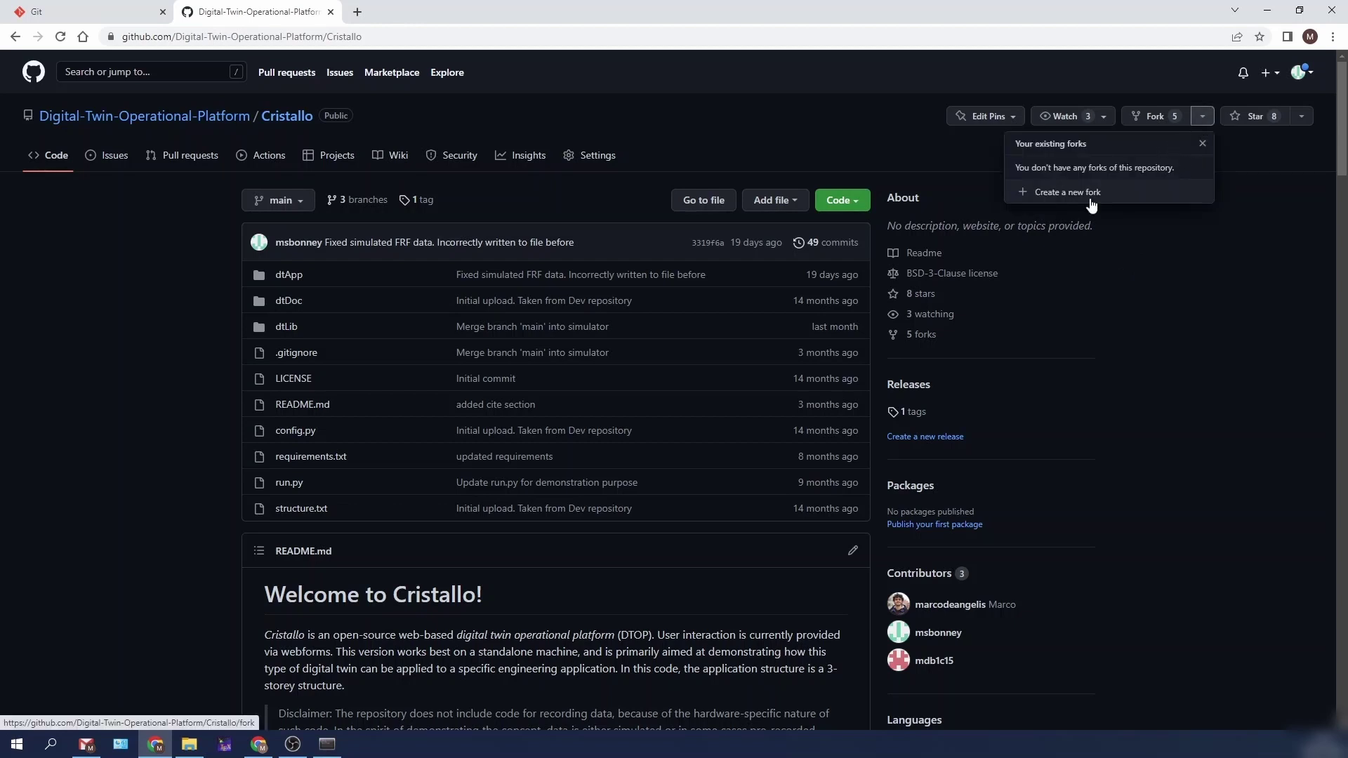
click(918, 243)
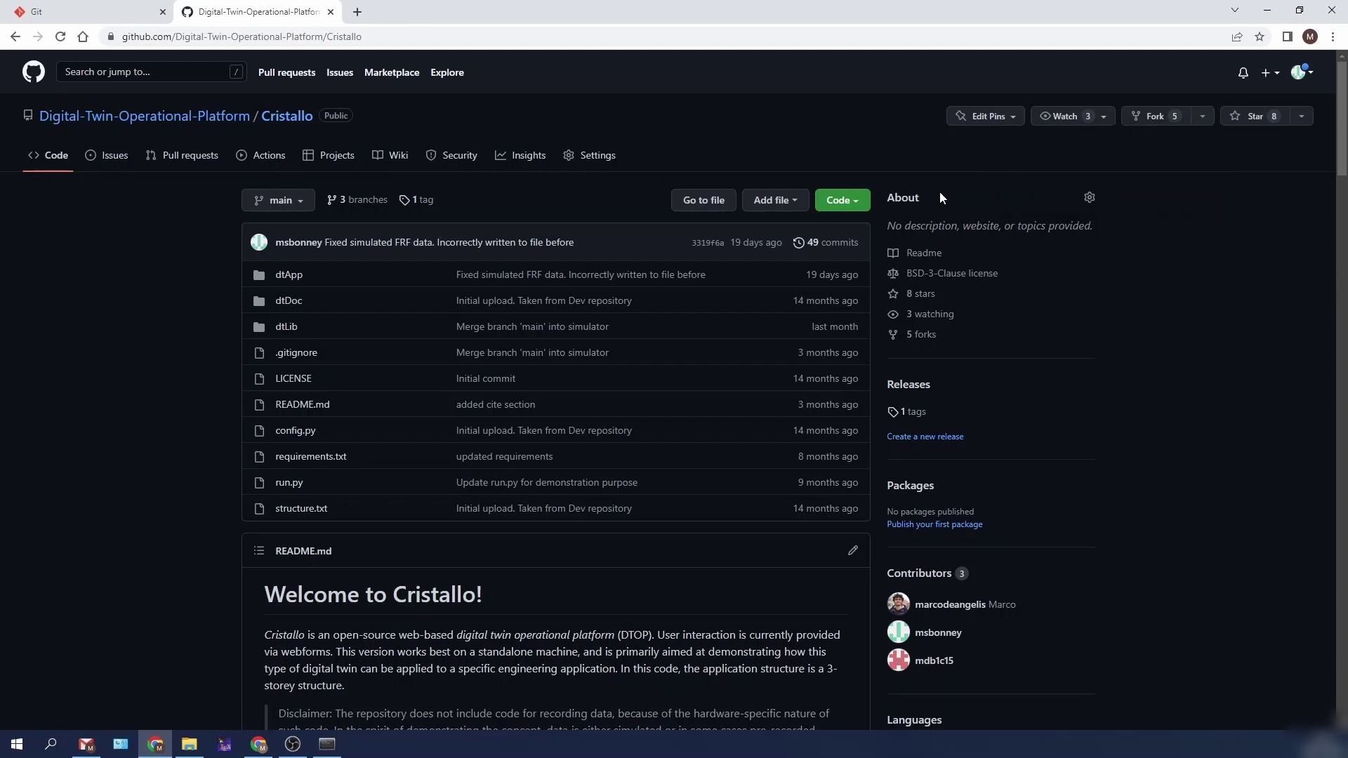
Copy the HTTPS clone URL of the Cristallo repository
click(854, 205)
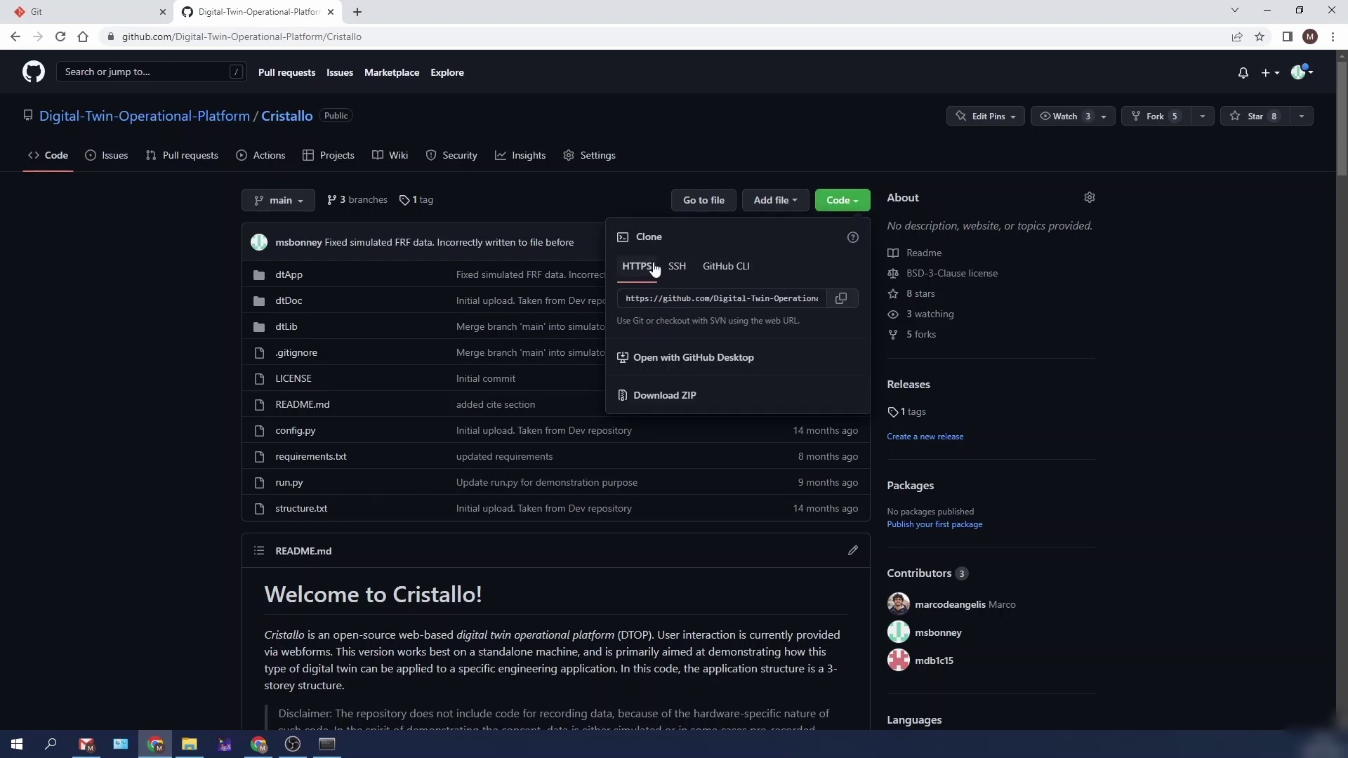
click(843, 300)
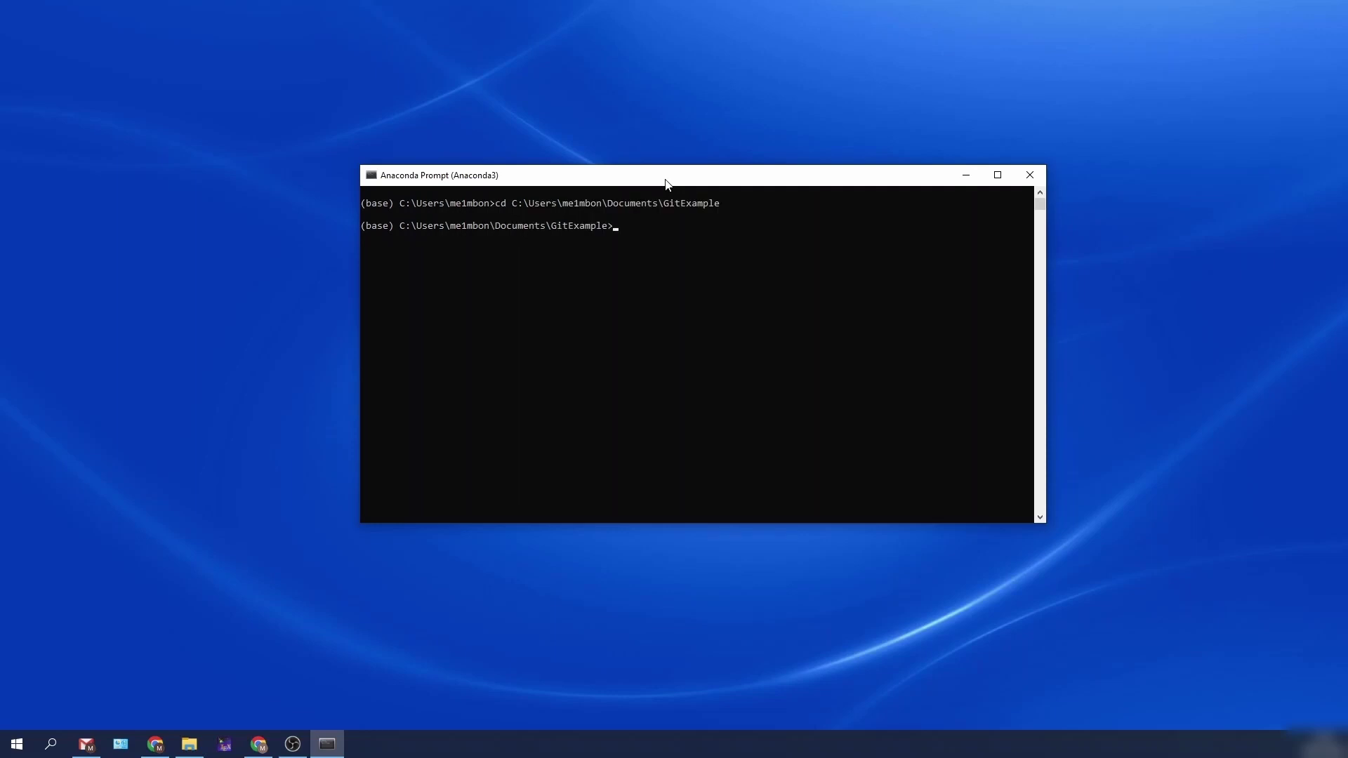
Check the installed Python and Git versions in the Anaconda Prompt
text(python --version)
key(Return)
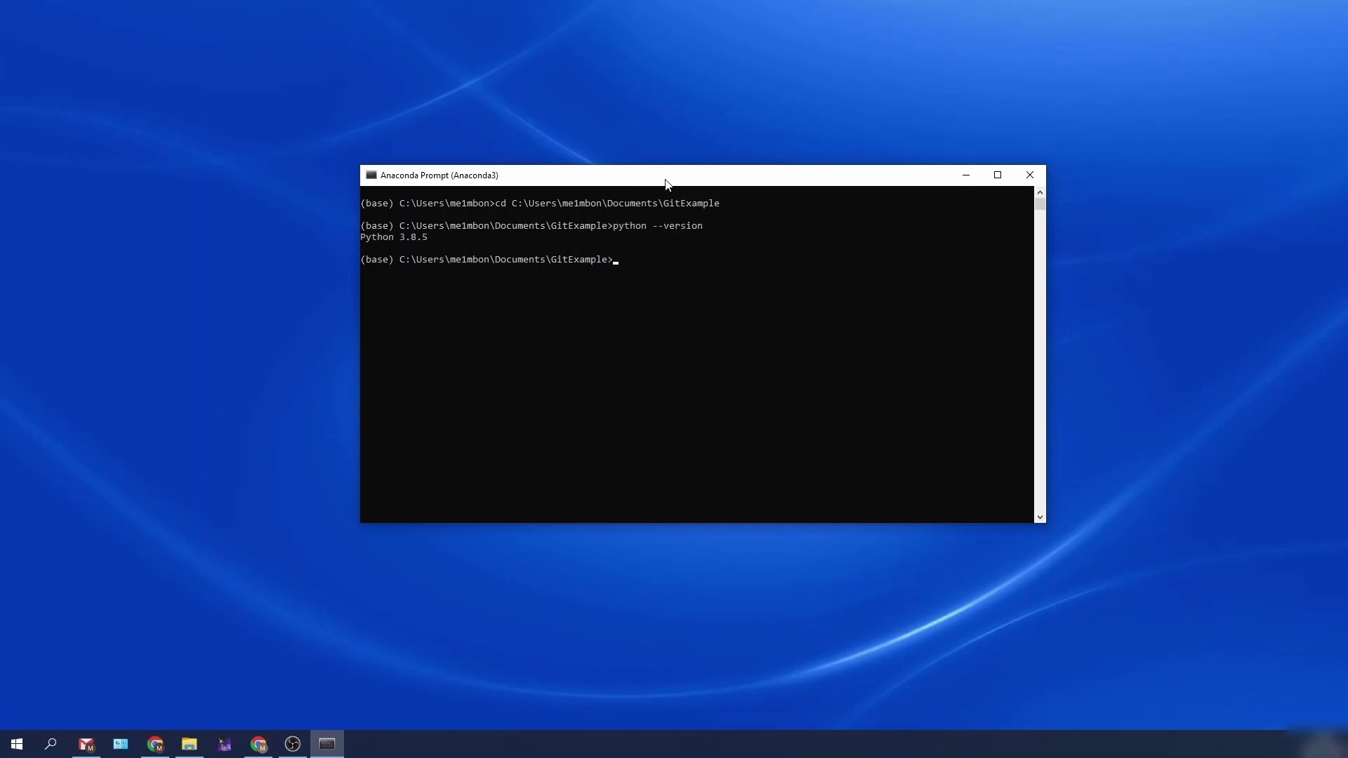
text(p)
key(BackSpace)
text(git --version)
key(Return)
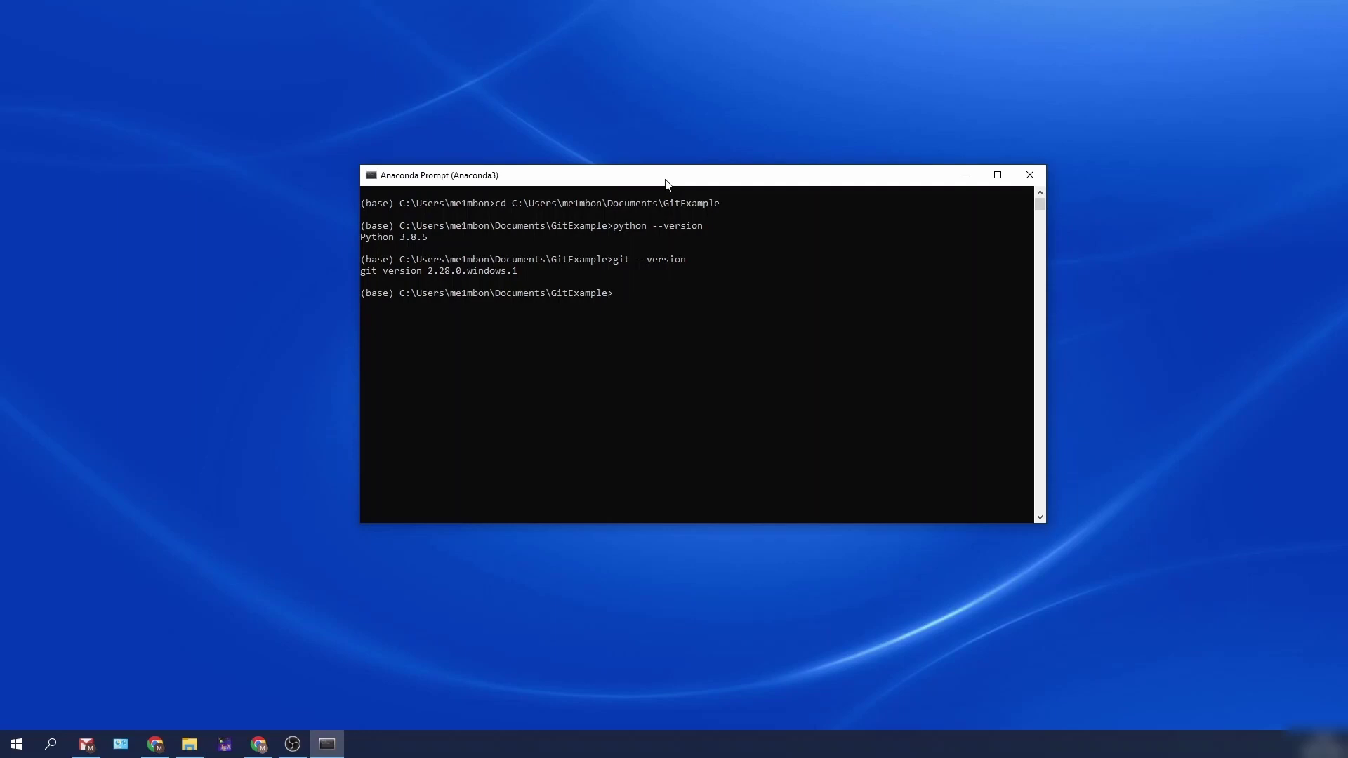
text(git clone)
right_click(695, 292)
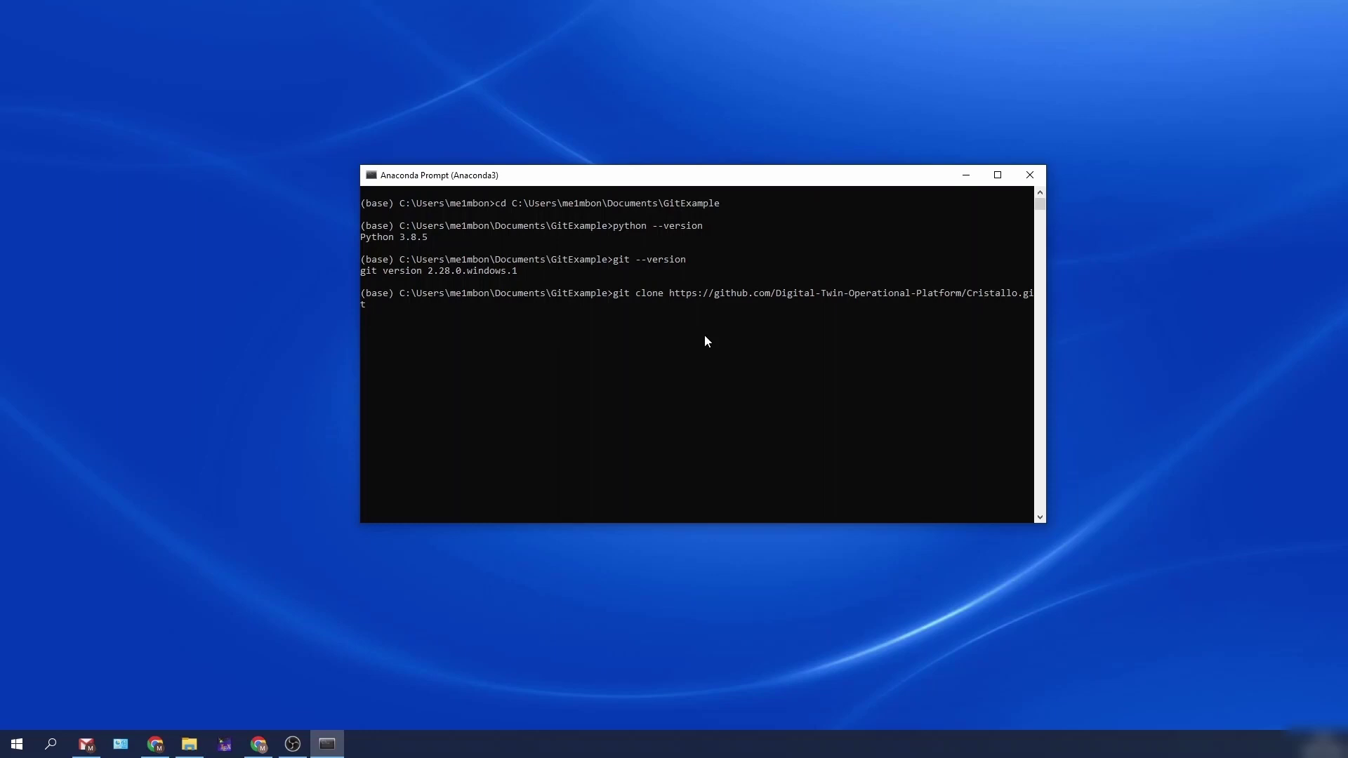
key(Return)
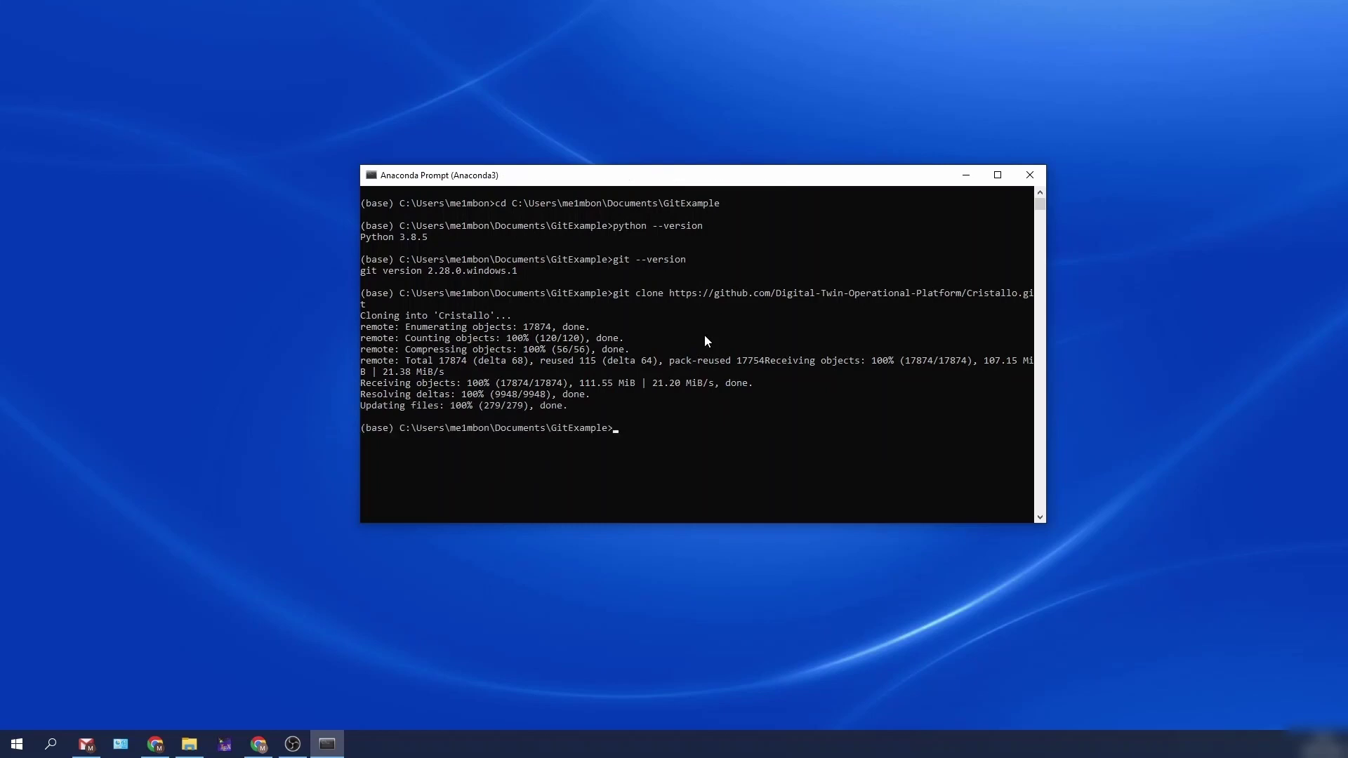
List the GitExample folder, change into the cloned Cristallo directory and list its contents
text(dir)
key(Return)
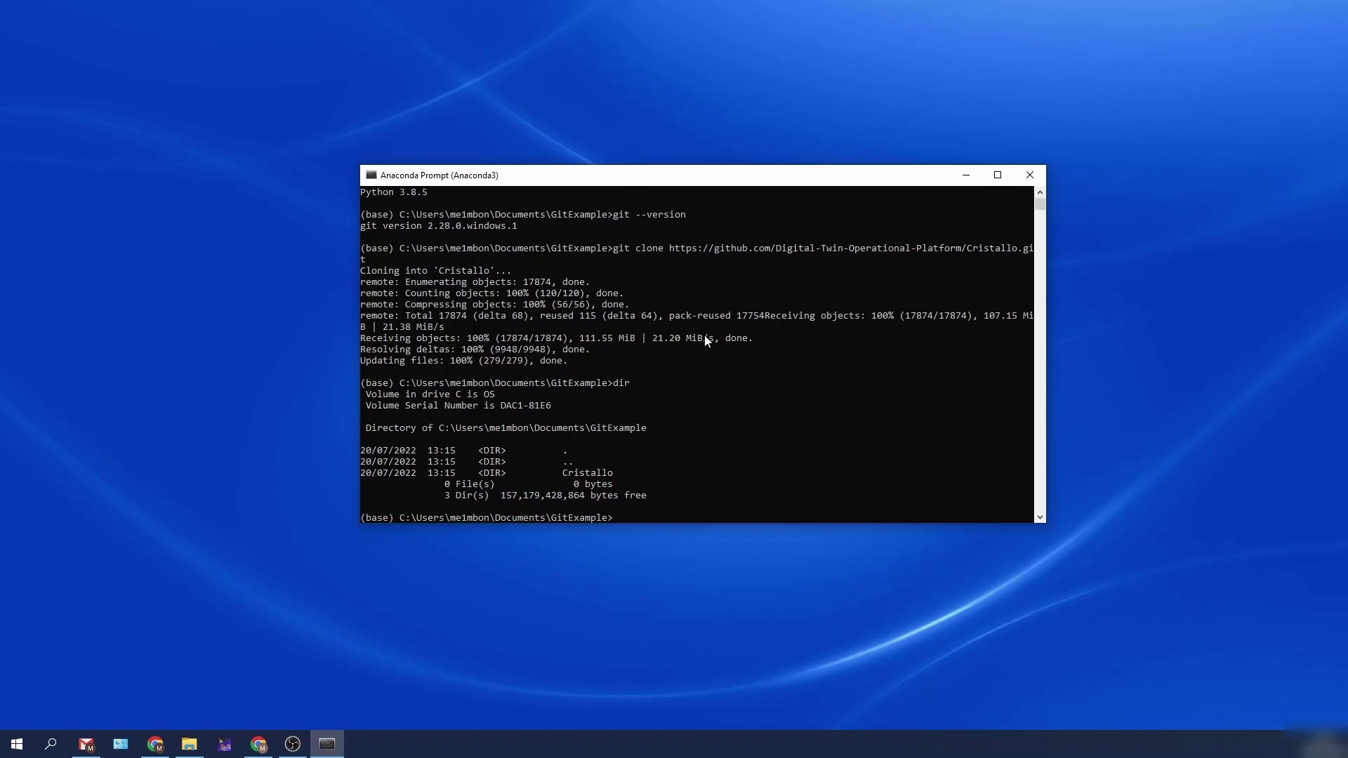
text(cd C)
key(Tab)
key(Return)
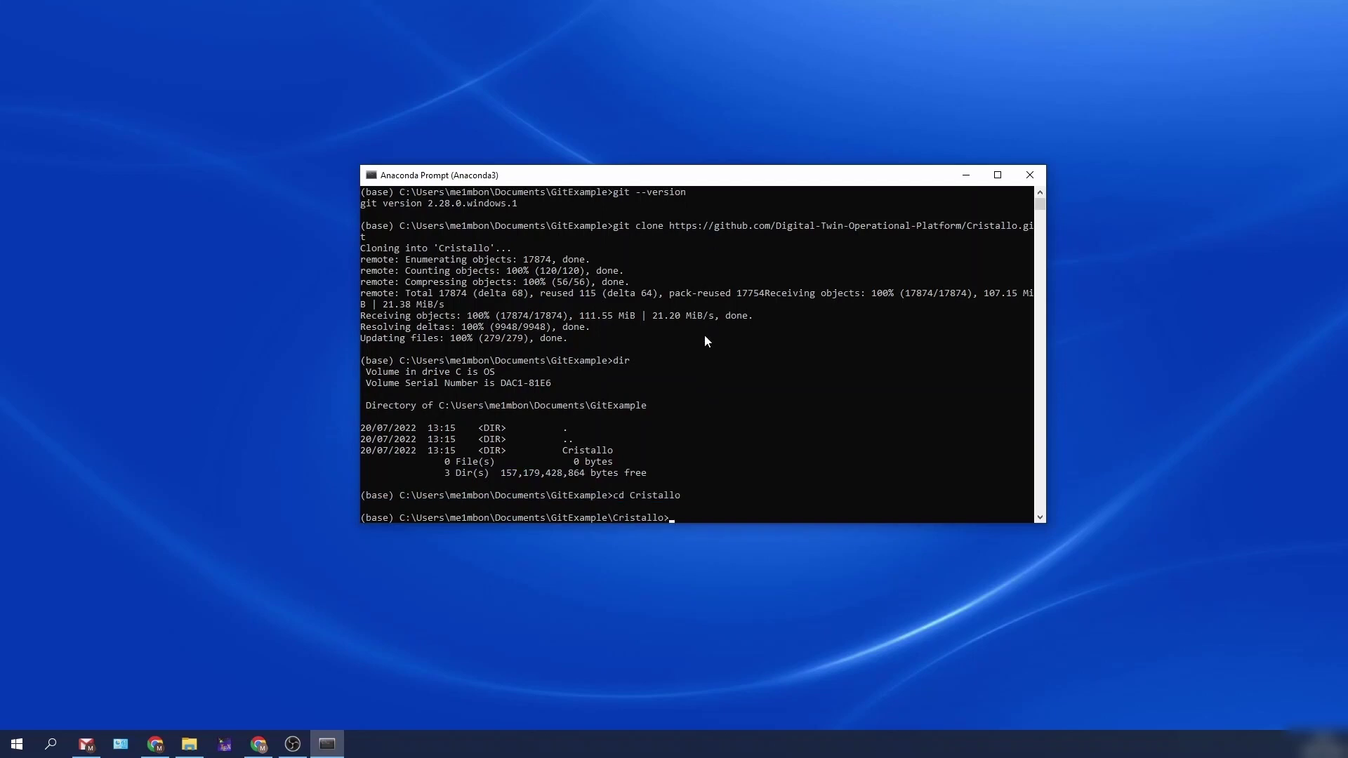
text(dir)
key(Return)
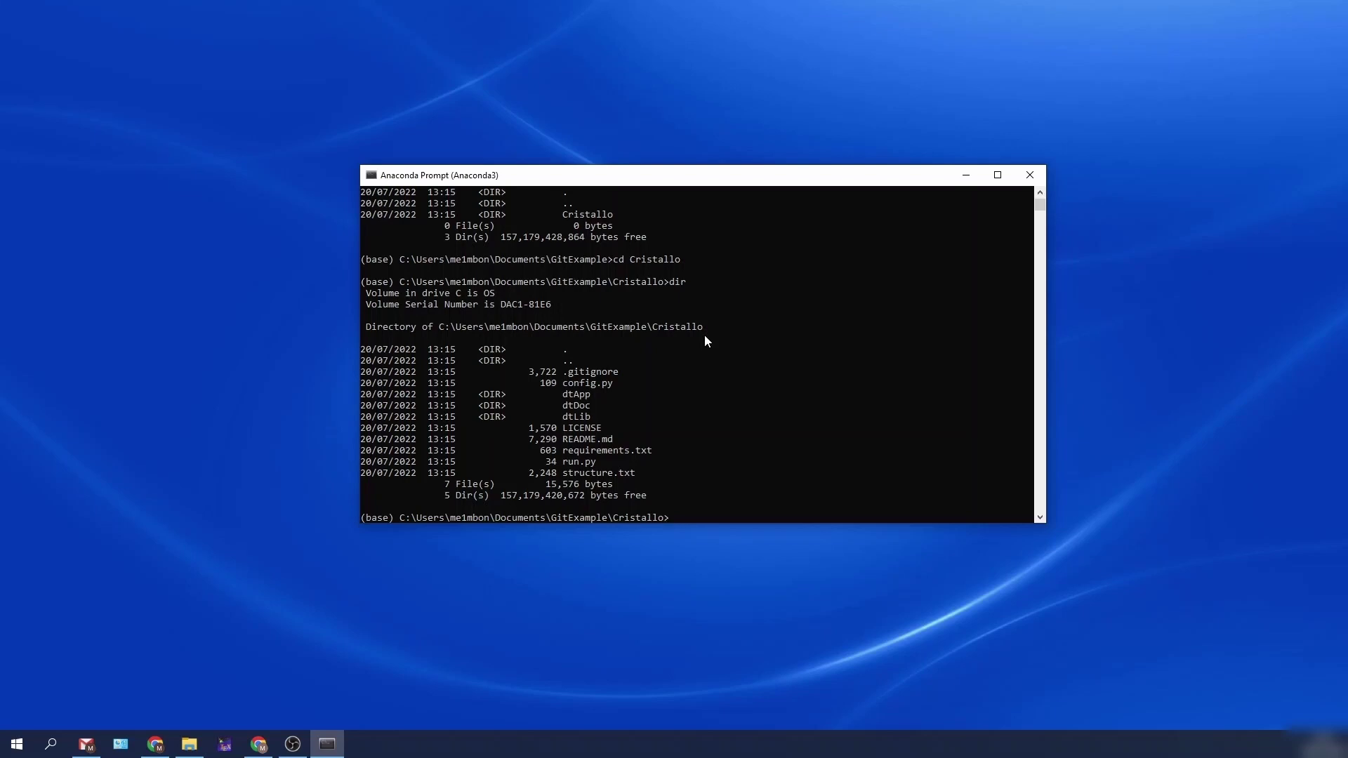
Create a Python virtual environment named venv in the Cristallo folder and activate it with venv\Scripts\activate
text(python -m venv venv)
key(Return)
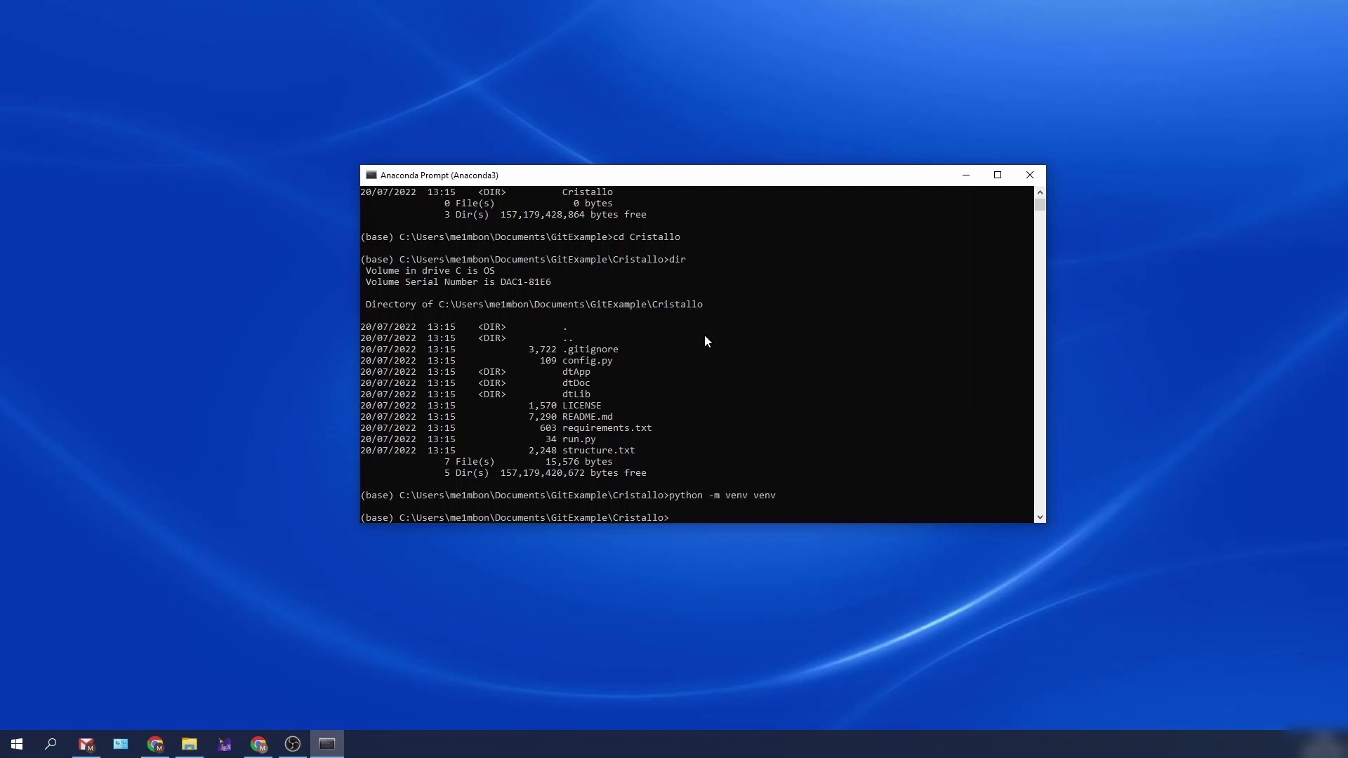
text(venv\Scripts\act)
text(ivate)
key(Return)
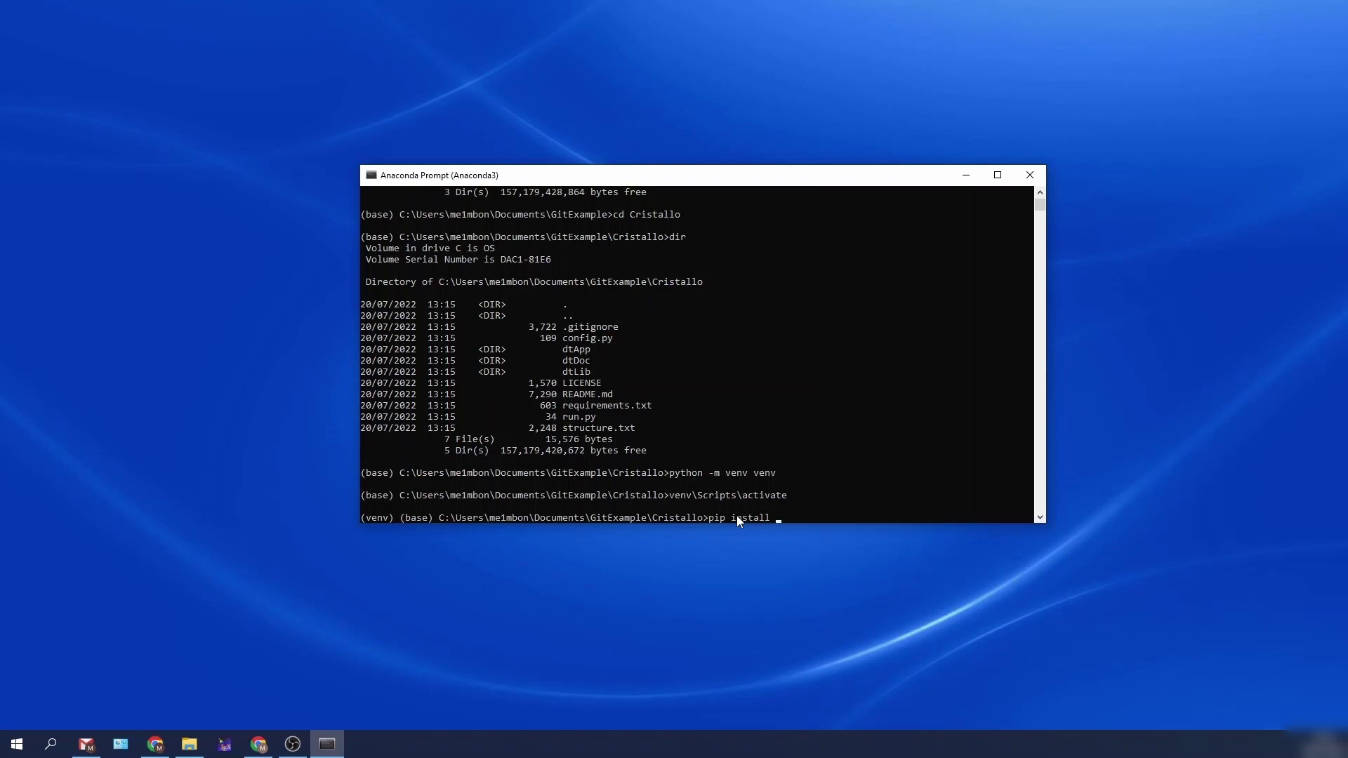
Install the flask, scipy, plotly and wtforms packages with pip in the virtual environment
text(flask scipy plotly wtforms)
key(Return)
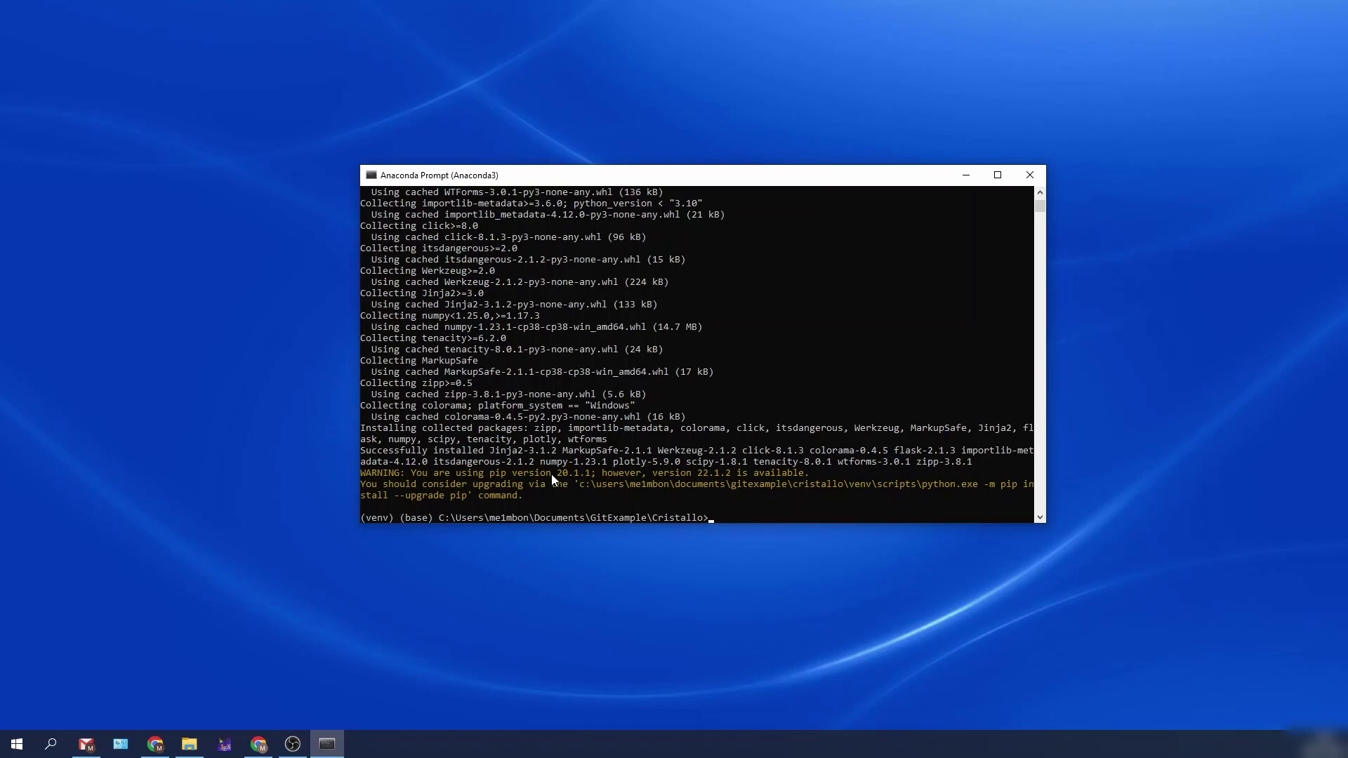
Set the FLASK_APP variable to run.py and start the server with flask run
text(set )
text(FLASK_APP)
text(=-)
text(run.py)
key(Return)
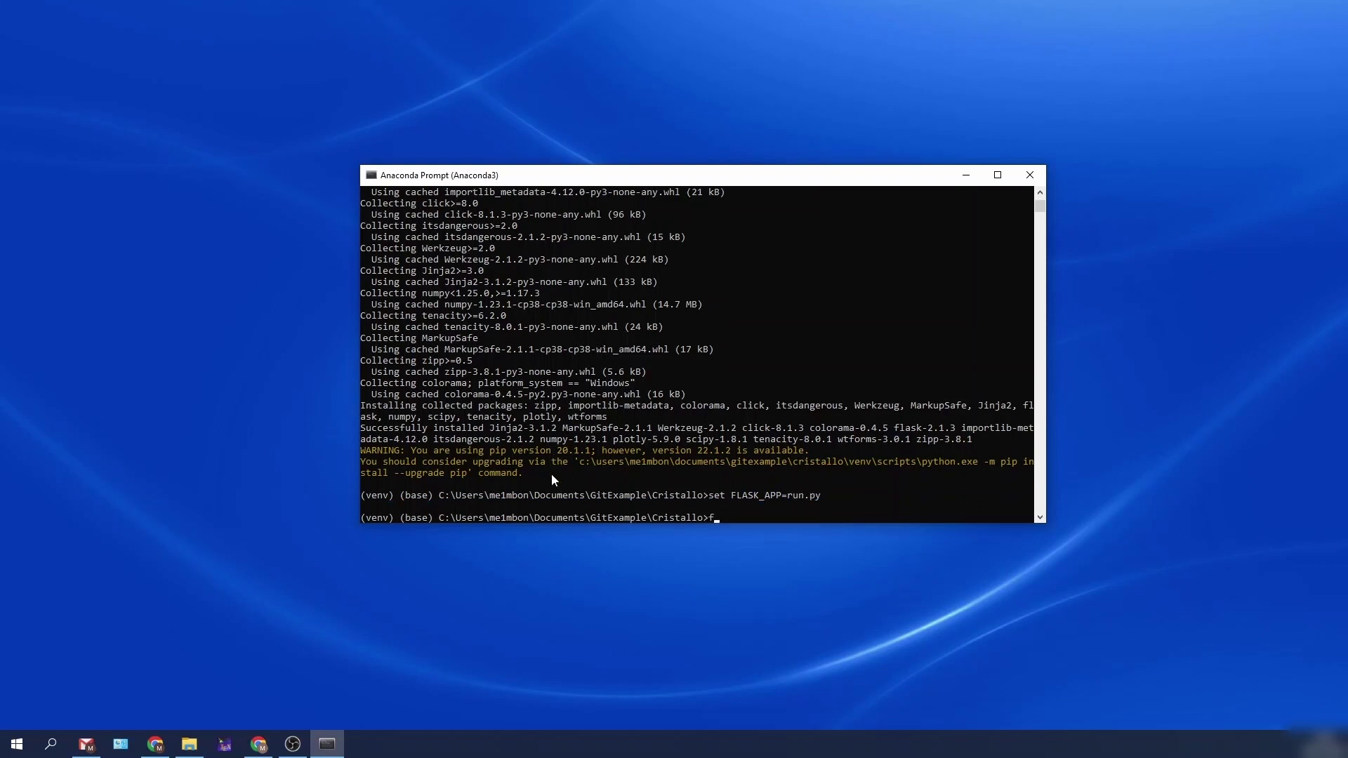
text(flask run)
key(Return)
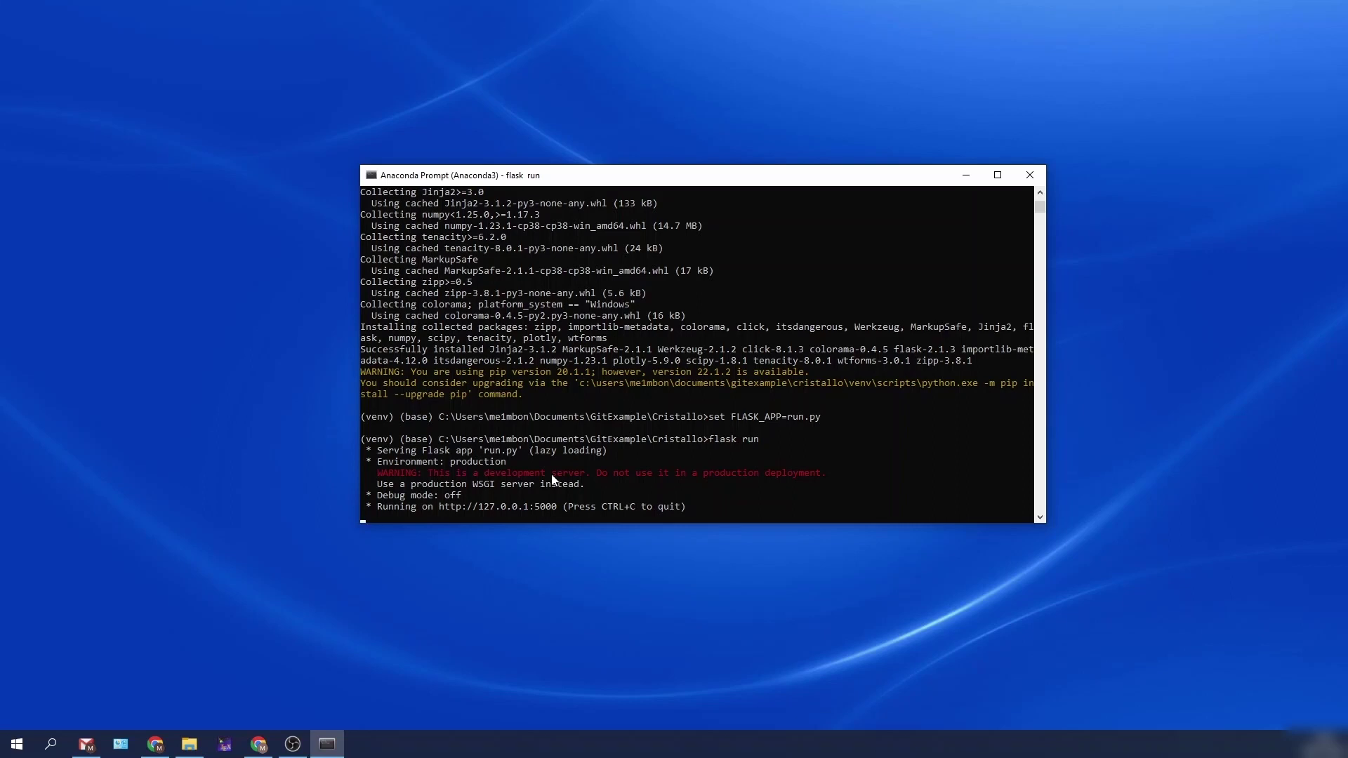
Switch to Chrome and open the running Cristallo app at localhost:5000 in a new tab
drag(442, 515, 556, 516)
right_click(540, 505)
click(156, 744)
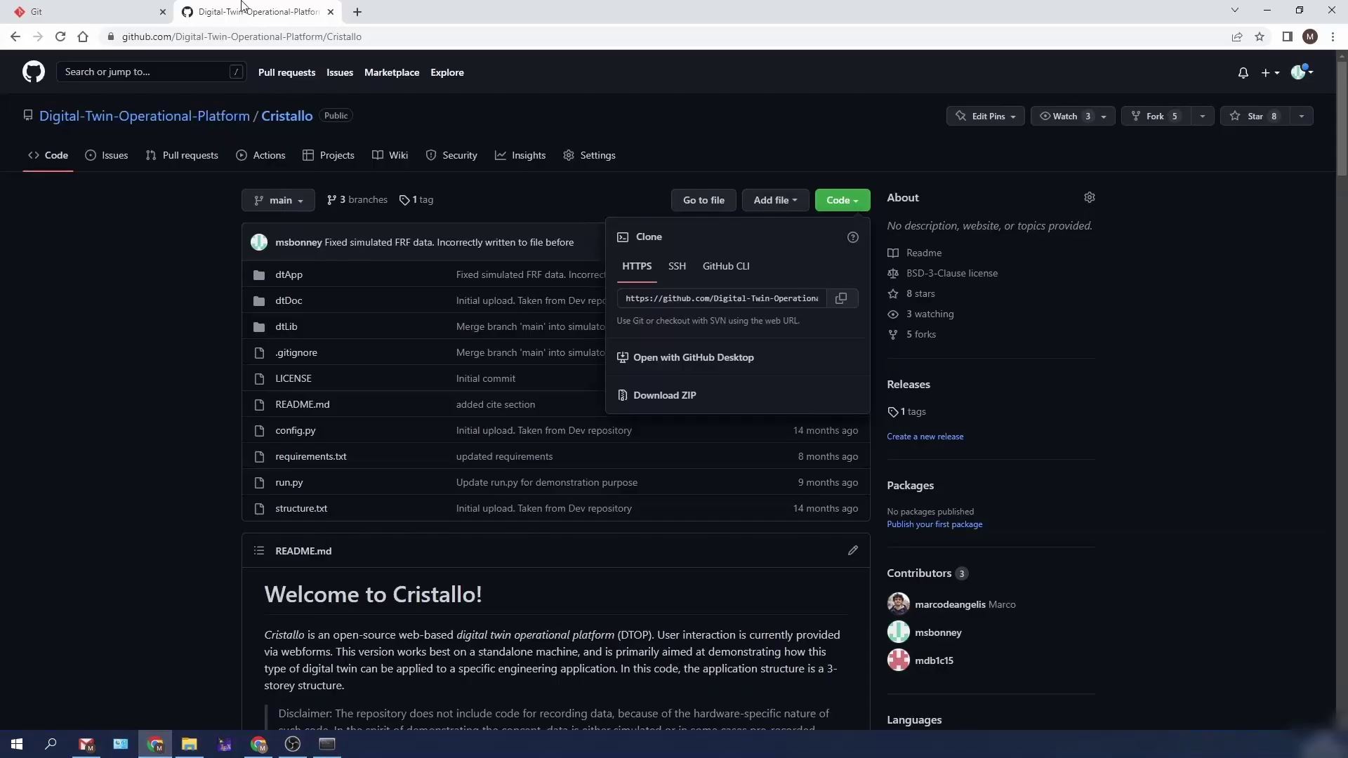
click(357, 12)
text(loca)
key(Return)
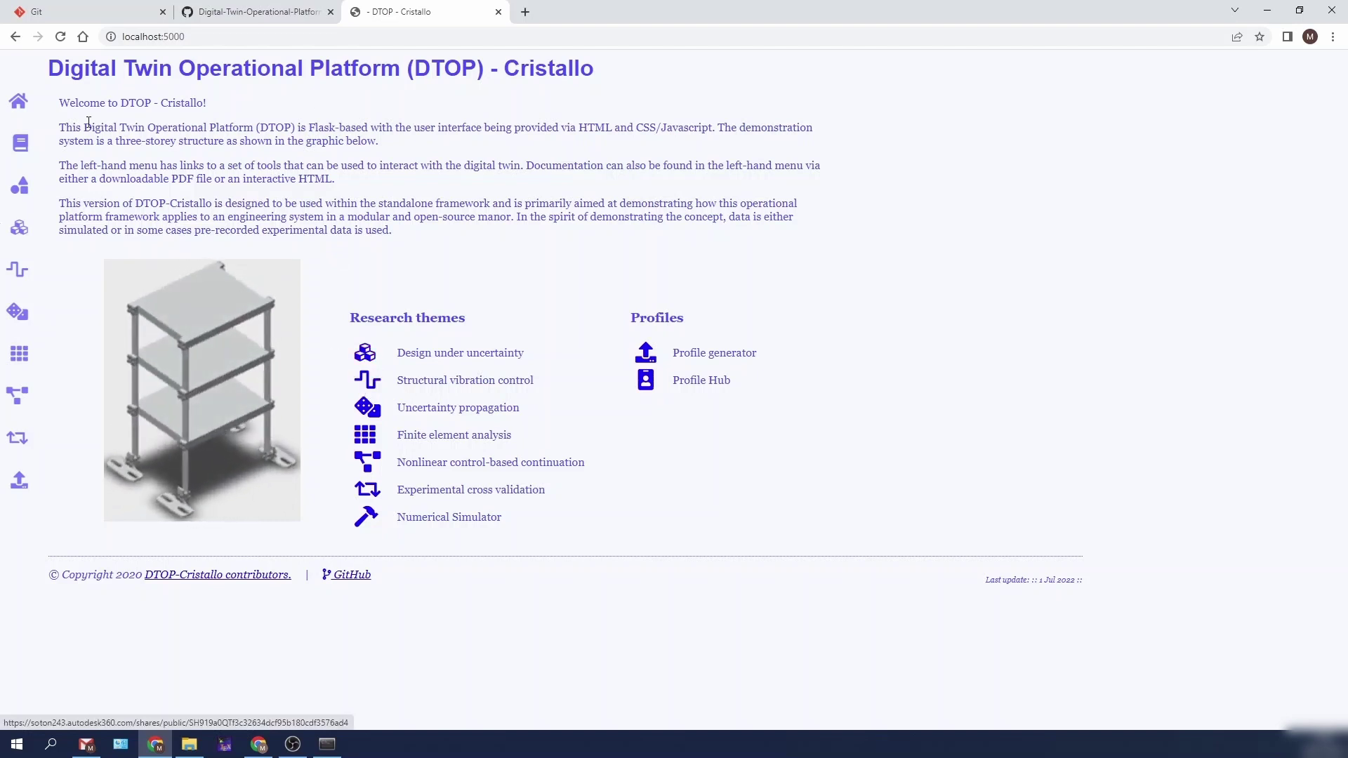
Browse the platform's documentation, Design under uncertainty and finite element analysis pages, and return to its home page
click(19, 164)
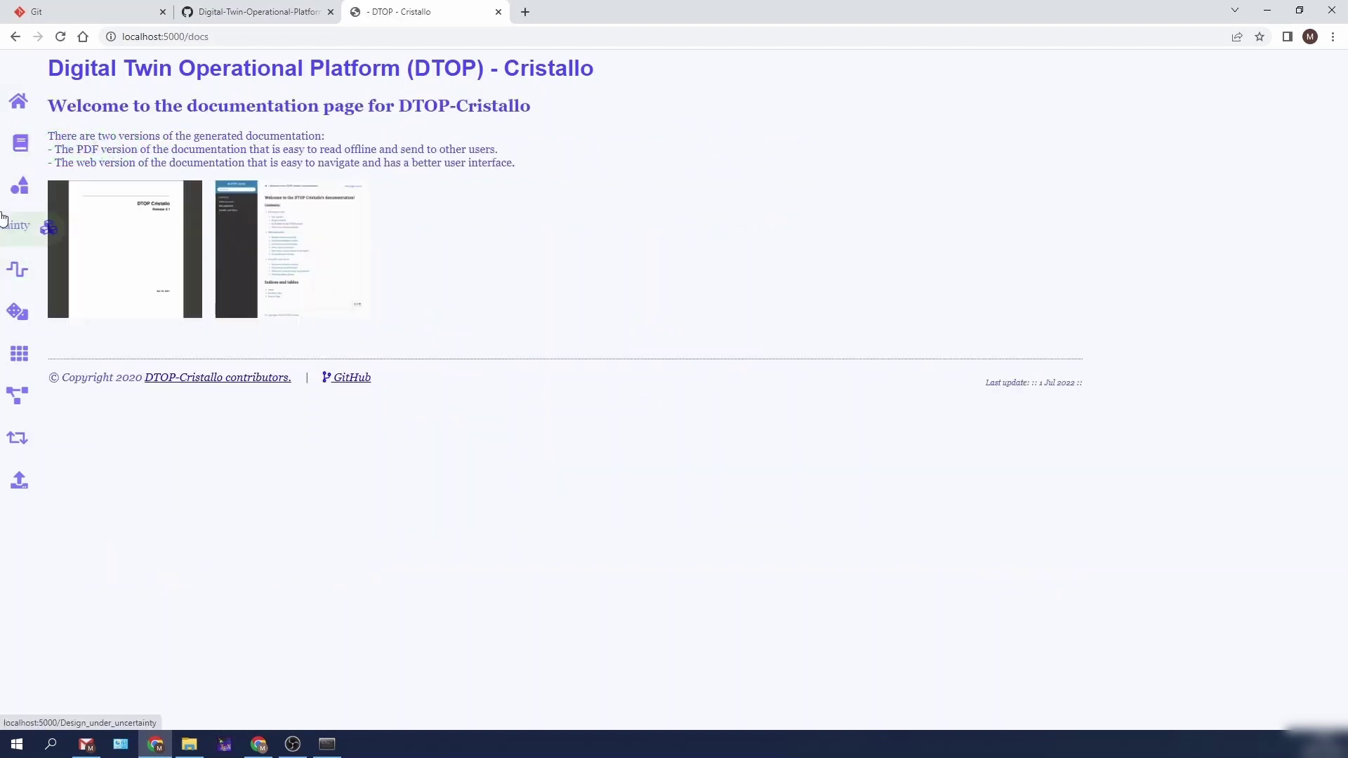
click(29, 233)
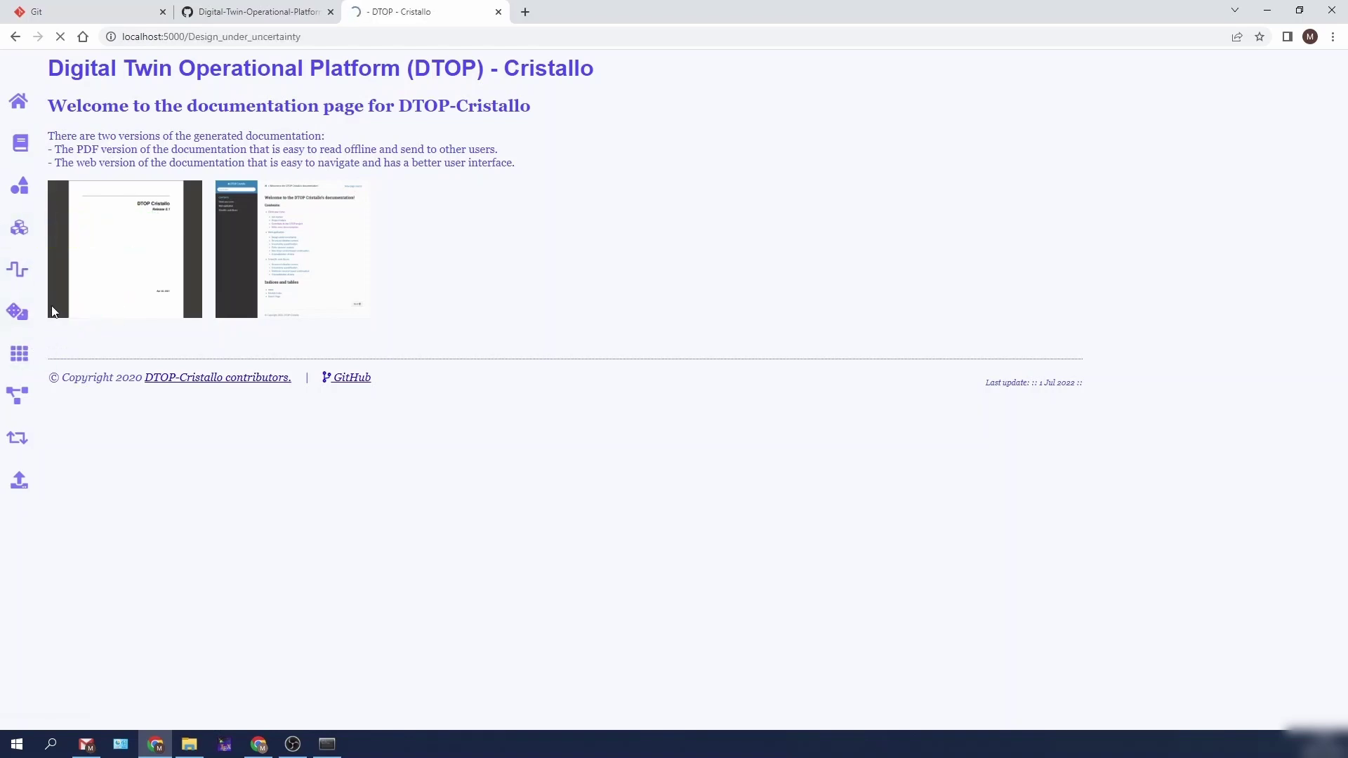
click(14, 313)
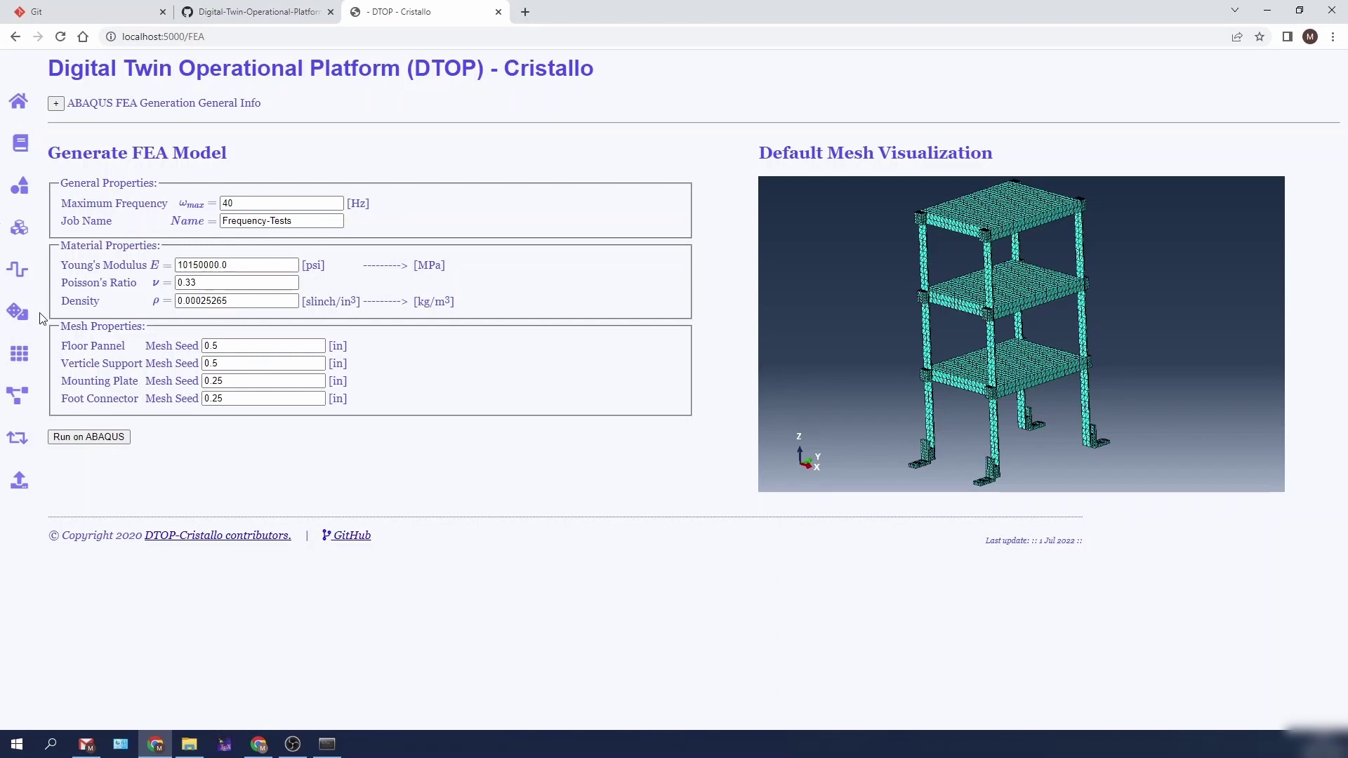
click(12, 115)
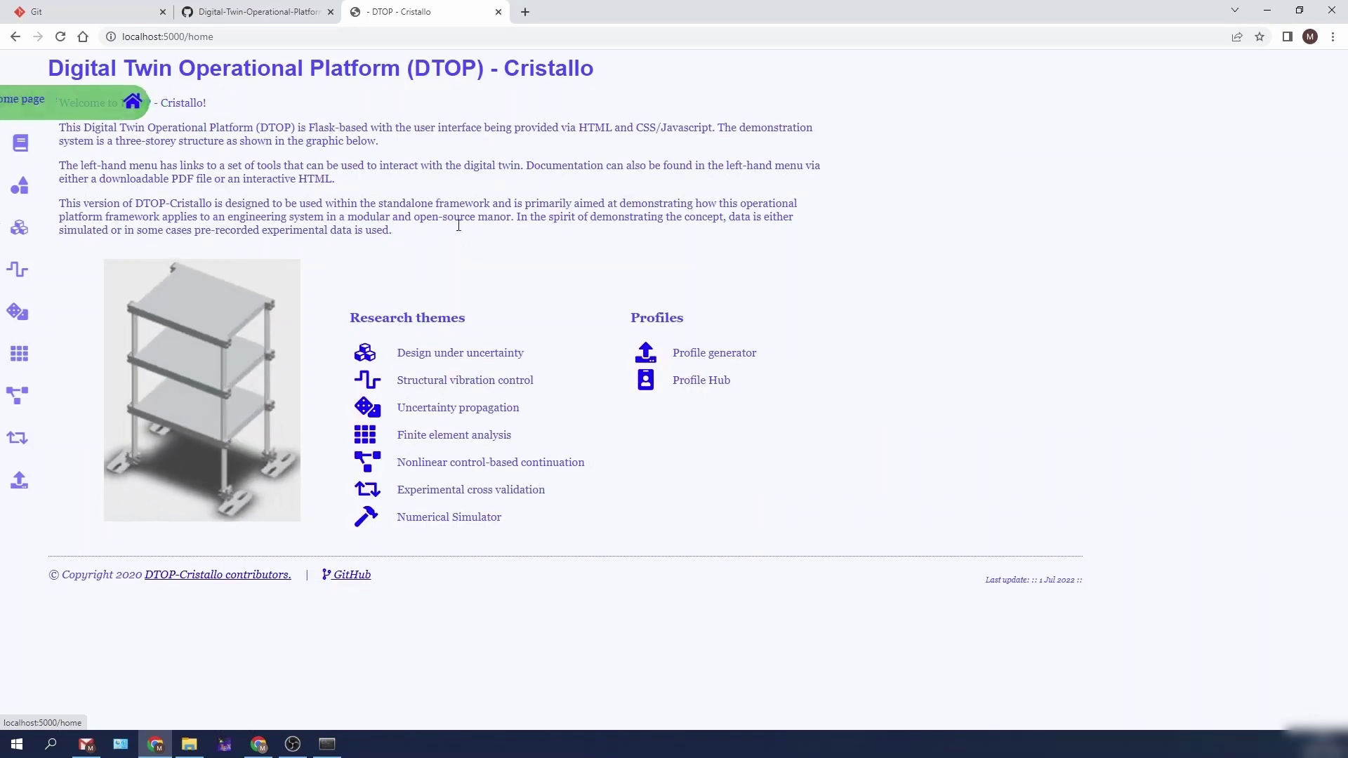